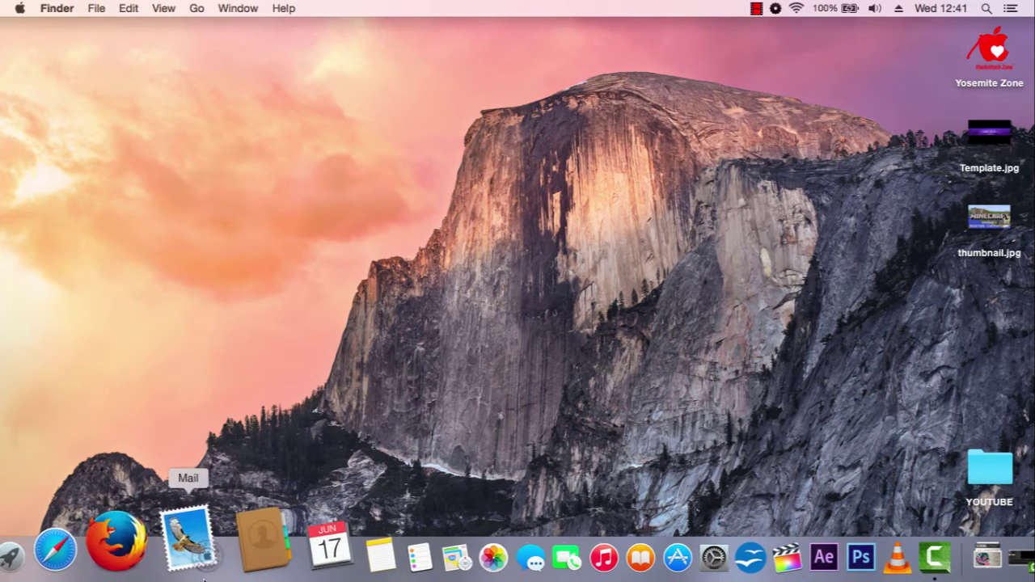
- Launch Firefox from the Dock icon on the Finder desktop
left_click(154, 574)
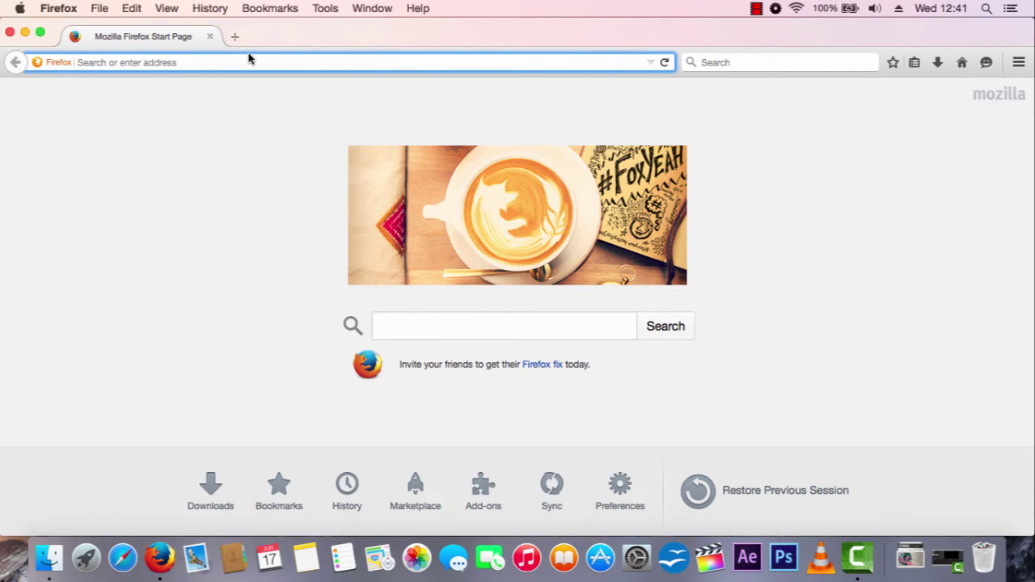
- Search Google for 'niresh yosemite' from the Firefox address bar
type("nir")
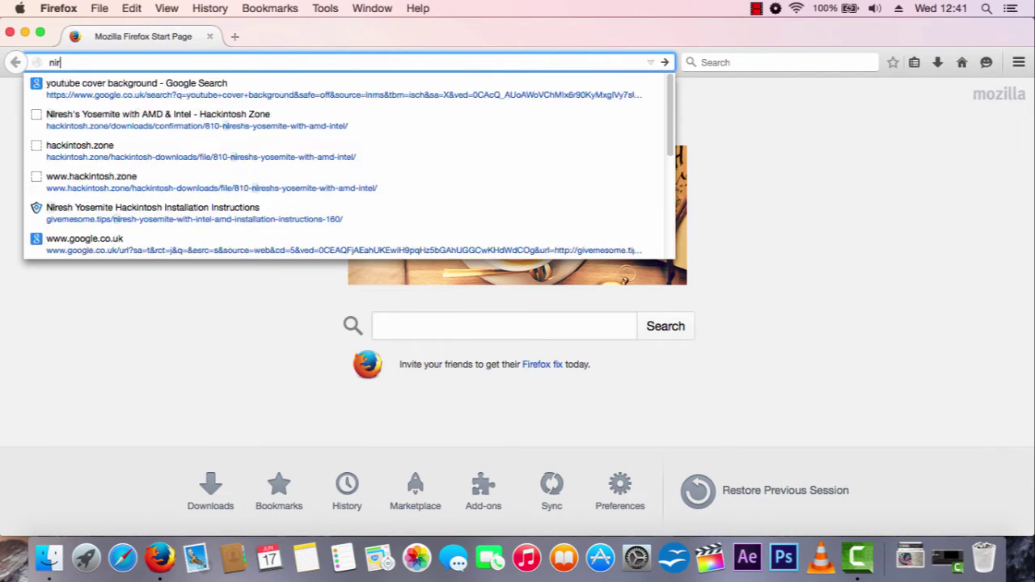
type("esh yosemit")
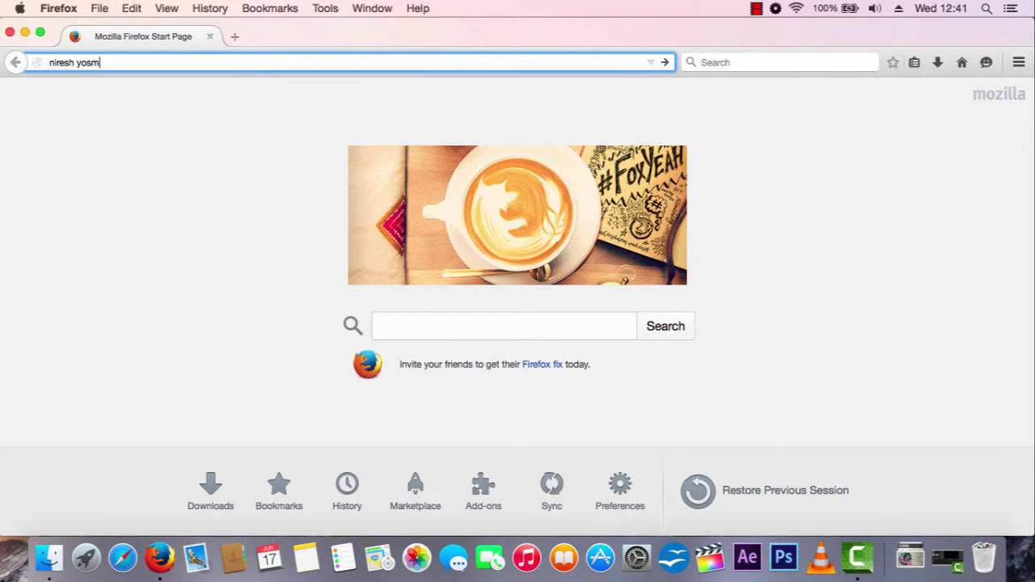
type("e")
key("Return")
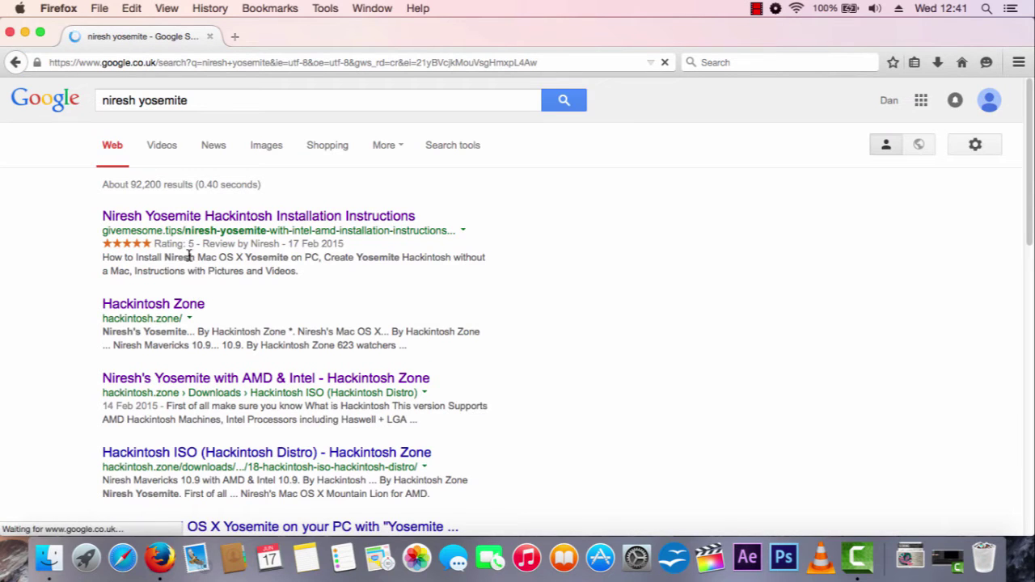
- Open the first result, the givemesome.tips Niresh Yosemite article, and read its opening paragraph
left_click(175, 217)
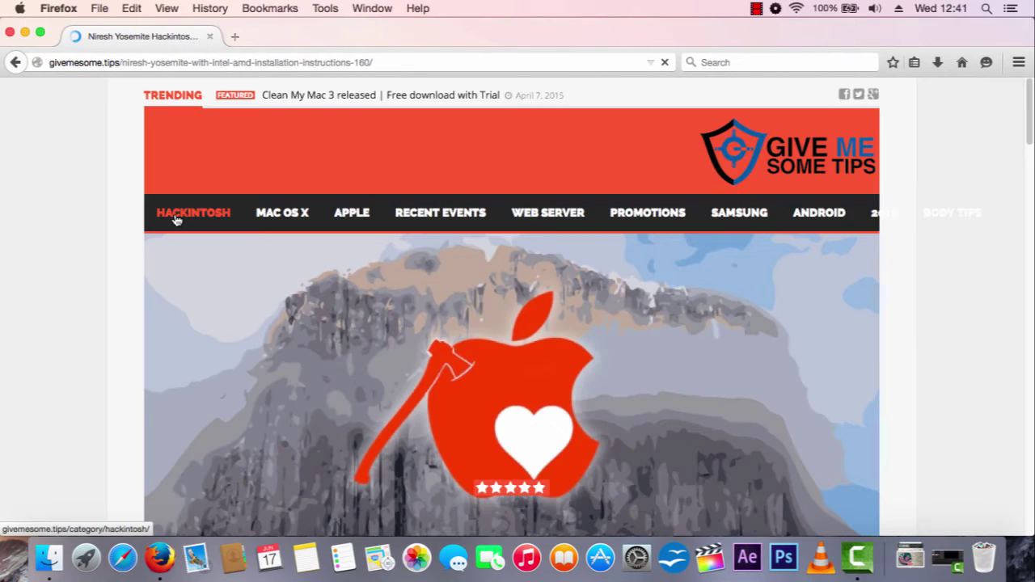
scroll(283, 299, "down", 5)
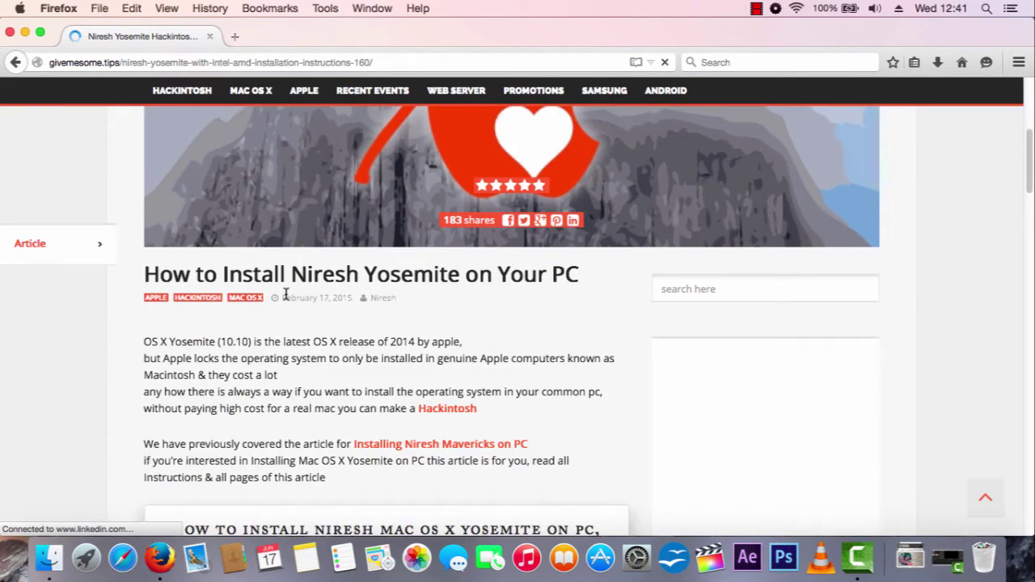
scroll(285, 294, "down", 4)
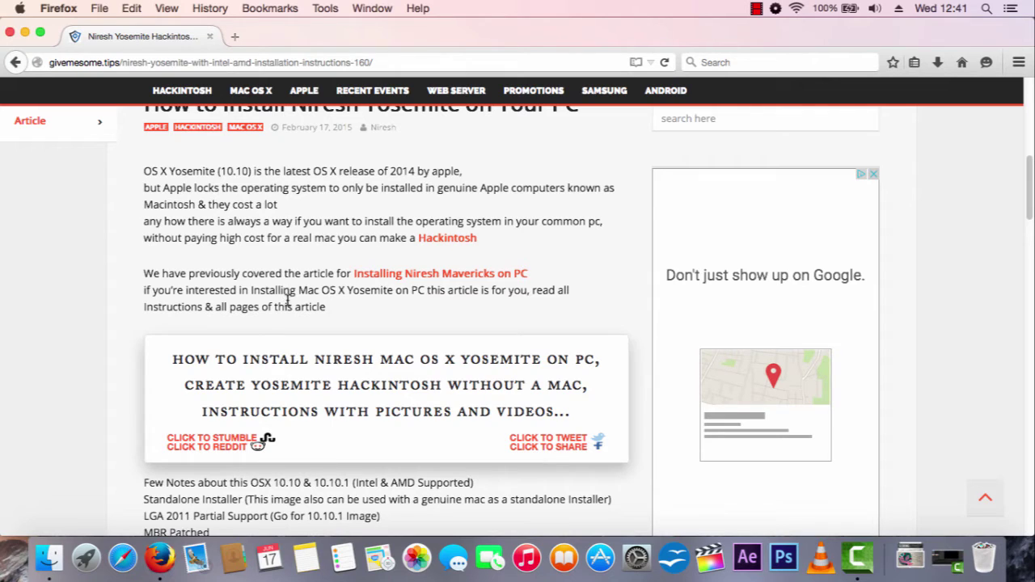
scroll(200, 203, "up", 1)
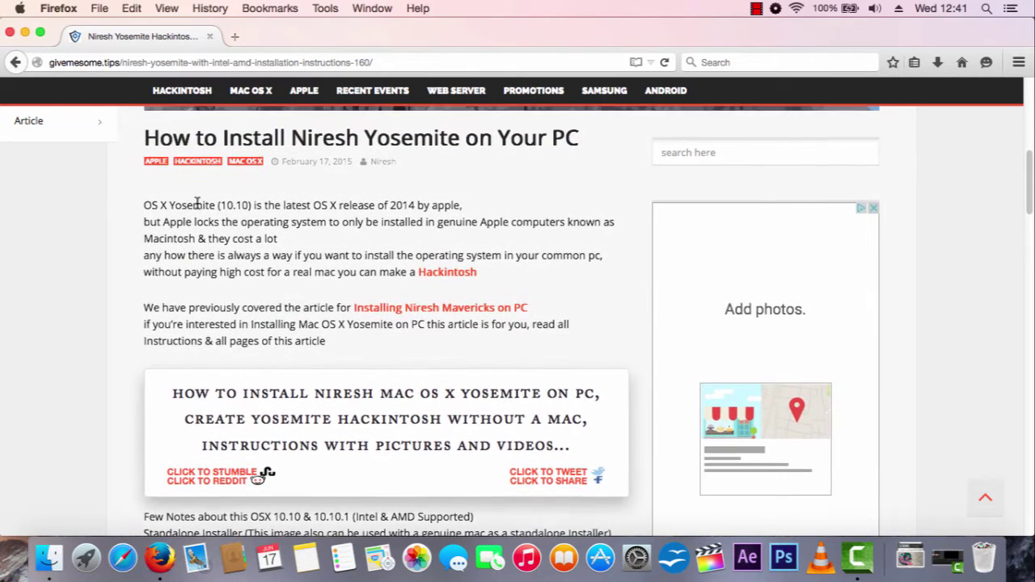
scroll(197, 203, "down", 1)
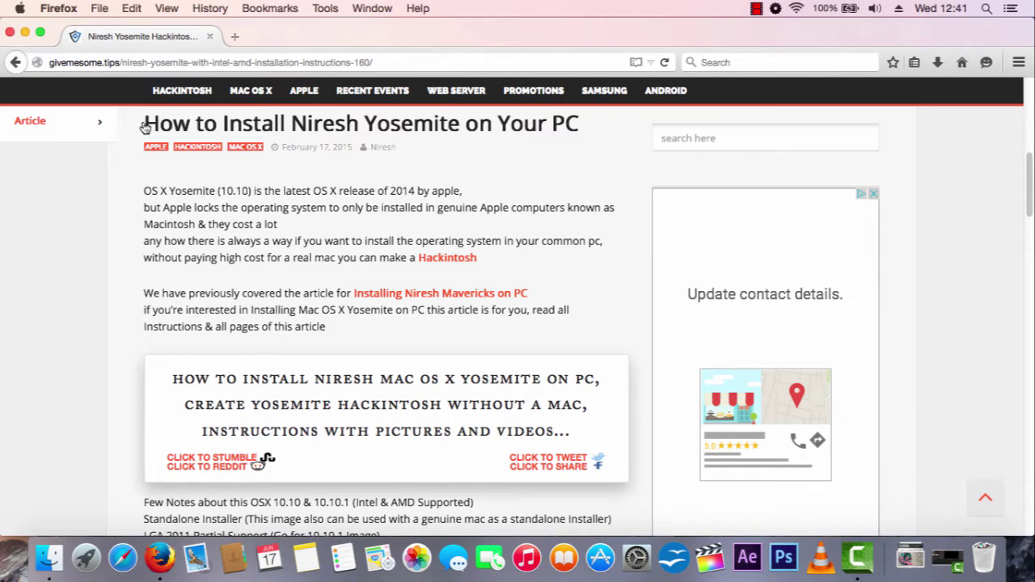
left_click_drag(134, 186, 366, 230)
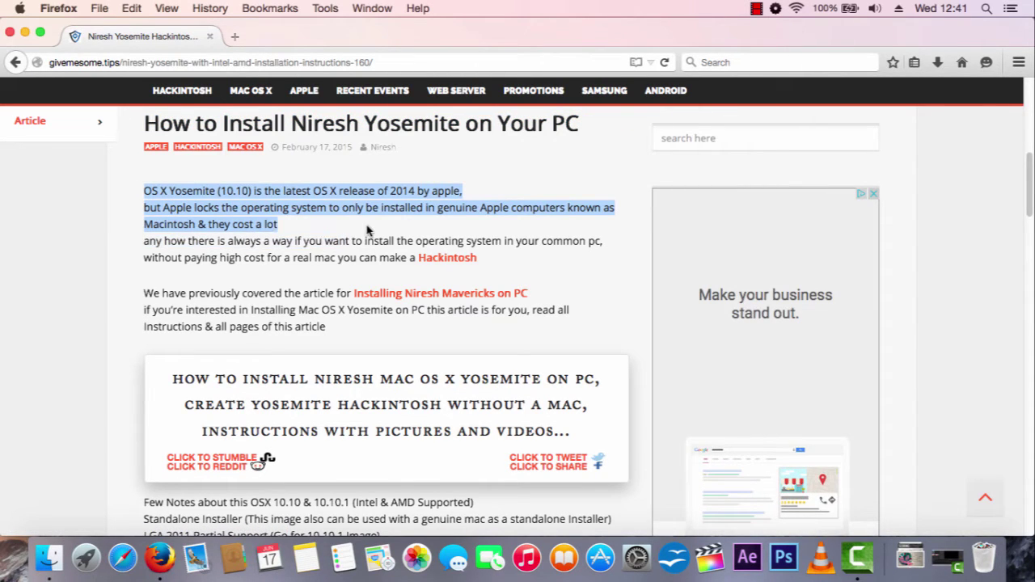
left_click(364, 230)
- Read the article's notes list, highlighting the MBR Patched and LGA 2011 notes
scroll(342, 230, "down", 3)
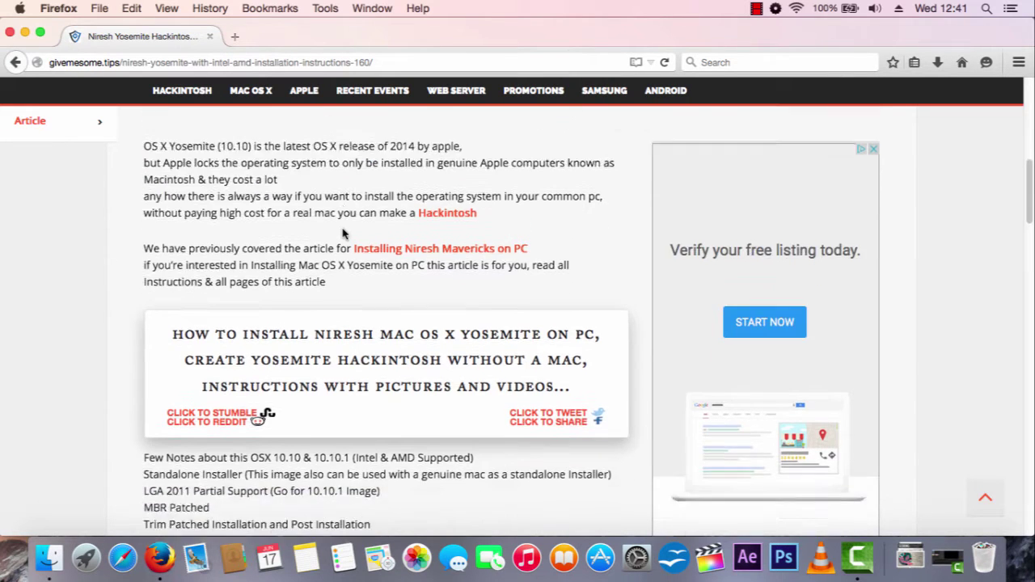
scroll(344, 232, "up", 4)
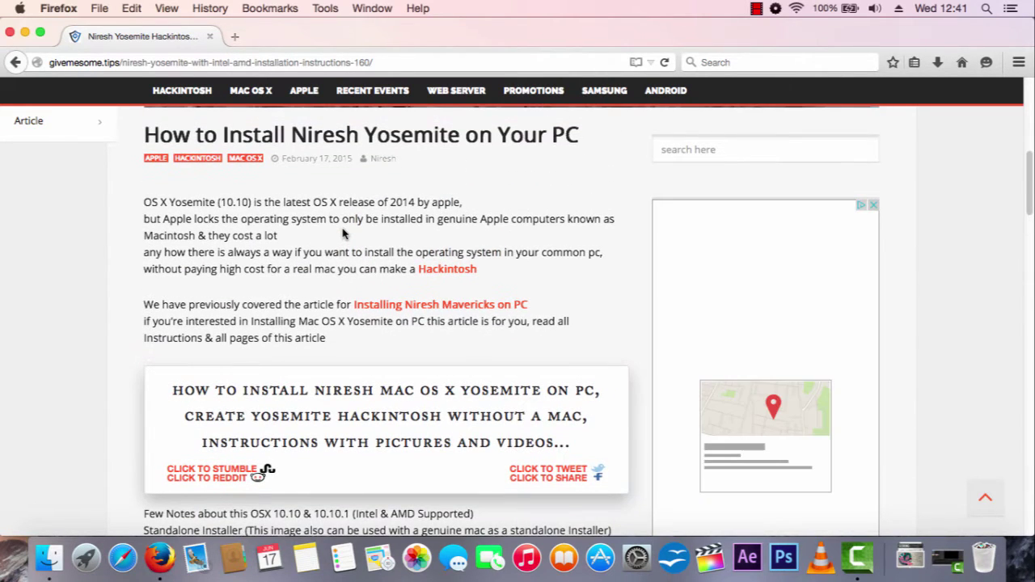
scroll(343, 231, "down", 10)
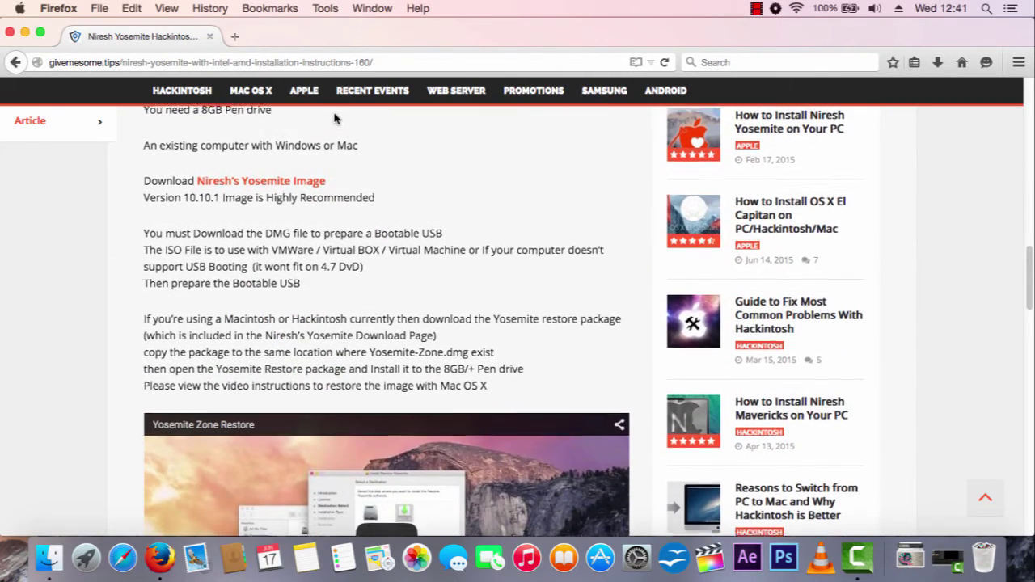
scroll(335, 118, "up", 5)
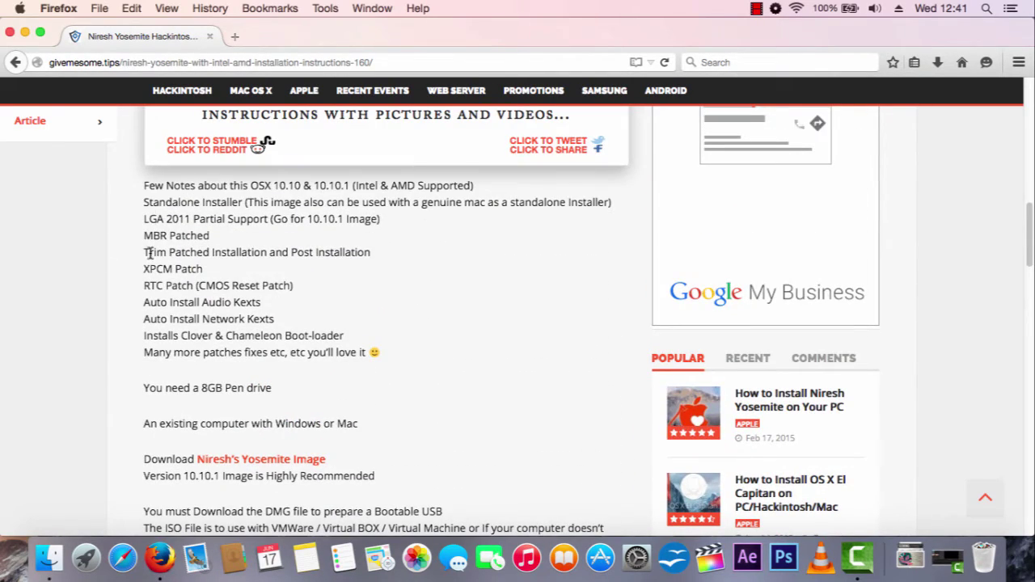
left_click_drag(145, 235, 203, 234)
left_click(157, 224)
left_click_drag(145, 218, 191, 218)
left_click(204, 220)
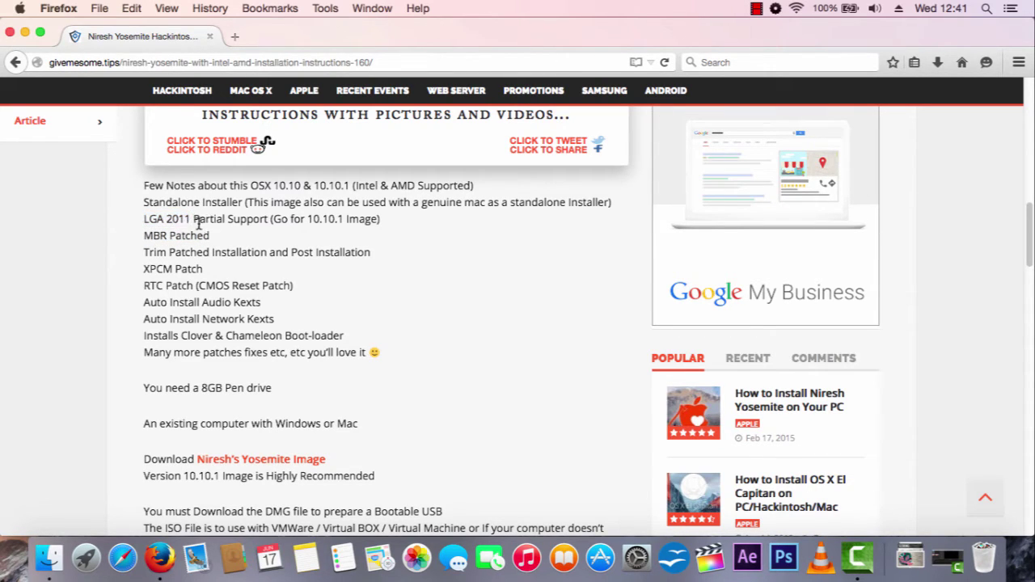
left_click_drag(143, 219, 192, 219)
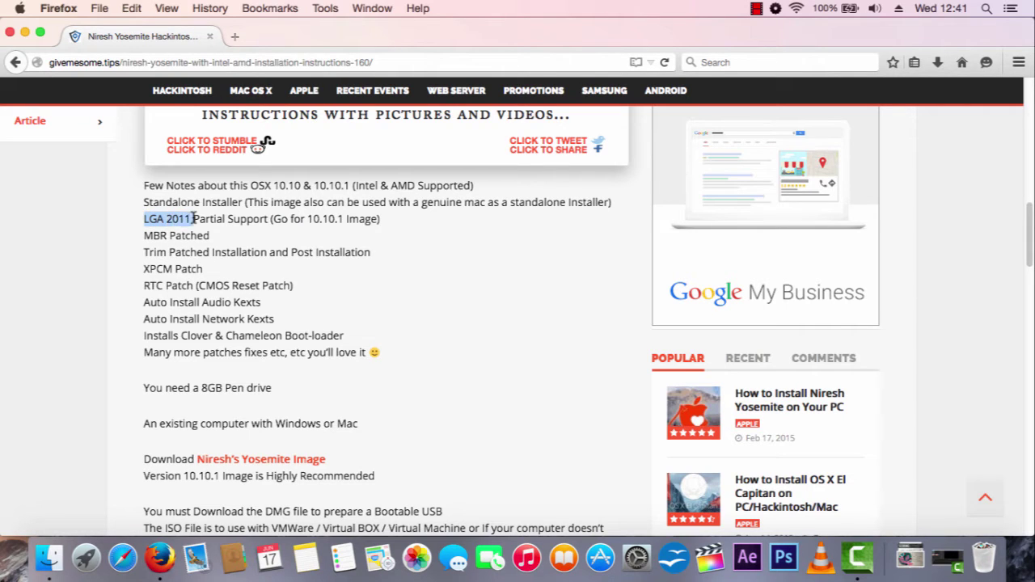
left_click(217, 224)
- Read the patch notes, highlighting the RTC Patch, MBR Patched, Trim and audio kexts lines
scroll(216, 226, "down", 1)
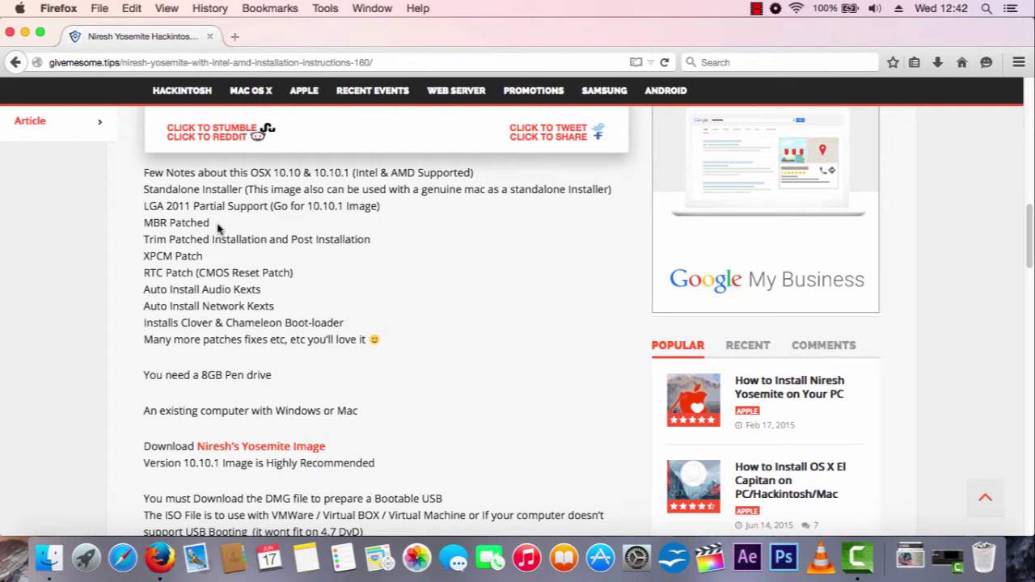
left_click_drag(150, 273, 303, 274)
left_click(258, 289)
left_click_drag(144, 223, 197, 234)
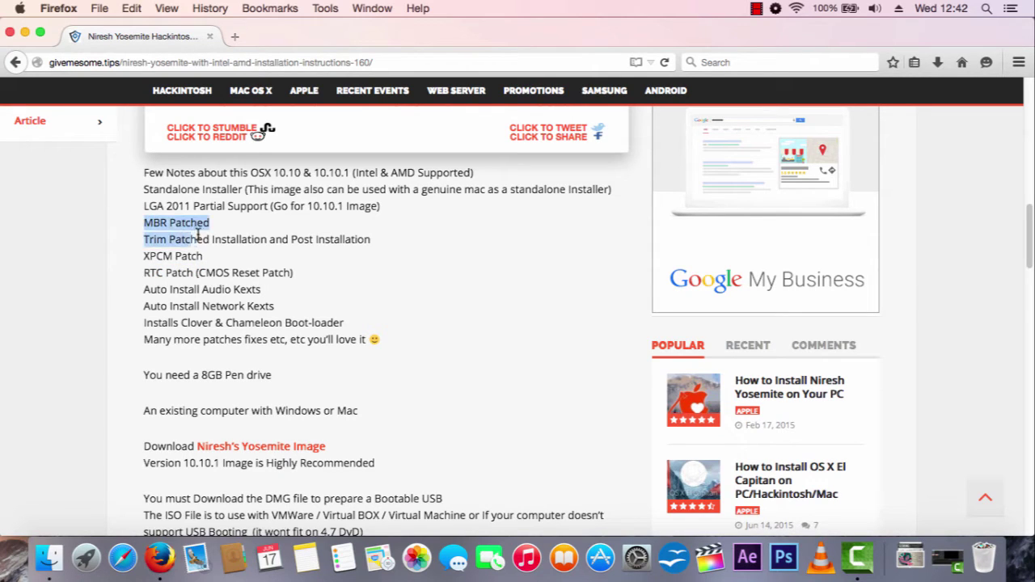
left_click(194, 337)
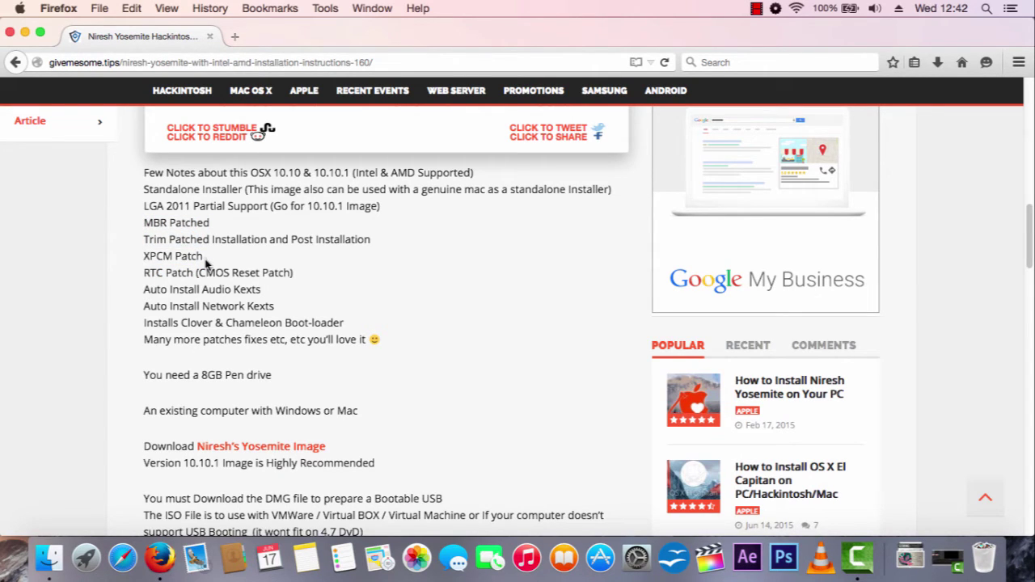
left_click_drag(233, 290, 259, 291)
left_click(243, 294)
left_click_drag(243, 290, 261, 288)
left_click(257, 291)
left_click_drag(202, 290, 264, 308)
left_click(263, 304)
- Review the boot-loader line and 8GB pen drive requirement, then follow the Niresh's Yosemite Image link
left_click_drag(144, 323, 393, 335)
left_click(393, 335)
left_click_drag(272, 339, 359, 344)
left_click(326, 366)
scroll(323, 363, "down", 3)
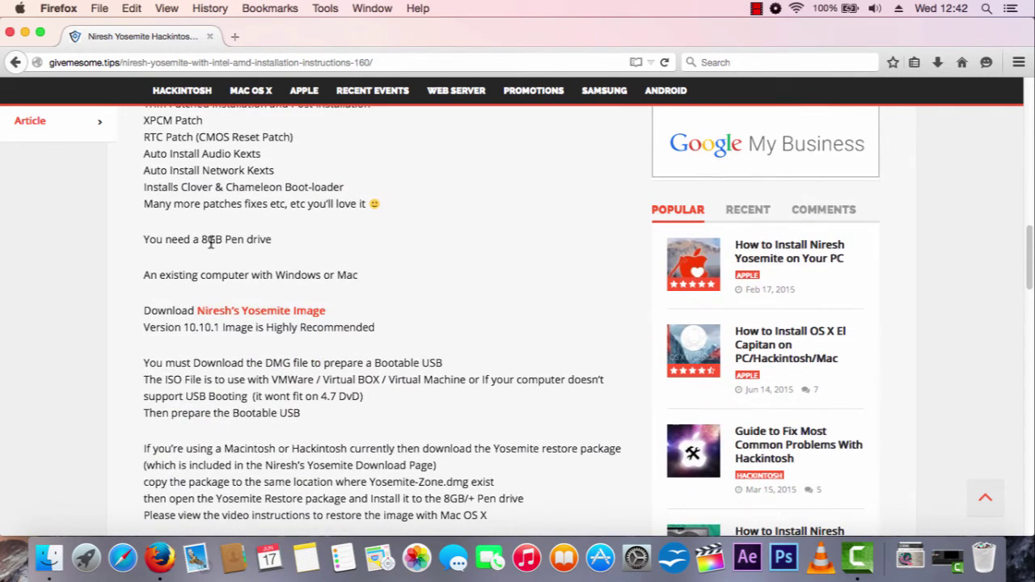
left_click_drag(205, 241, 264, 231)
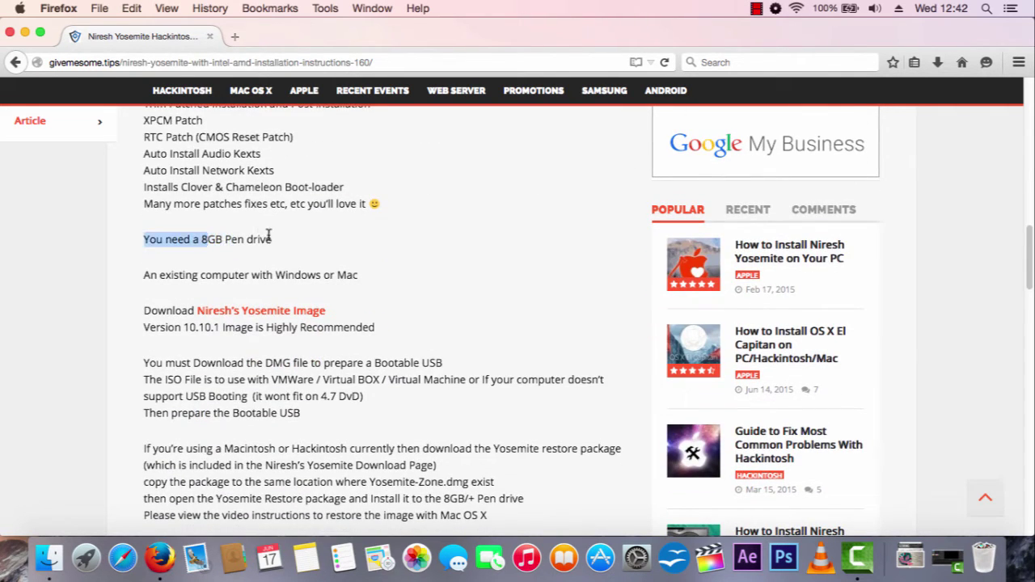
left_click(270, 236)
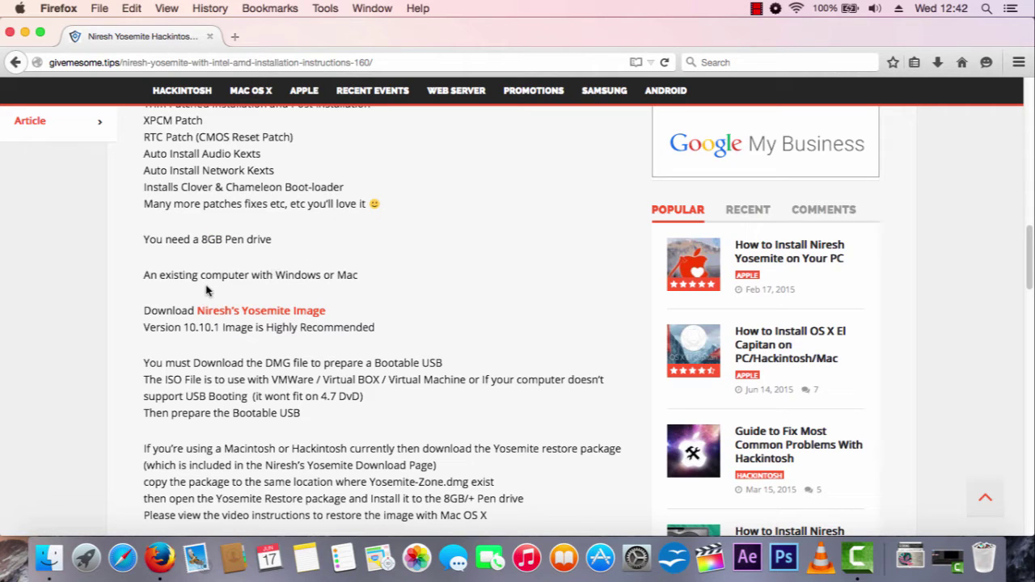
scroll(312, 260, "down", 1)
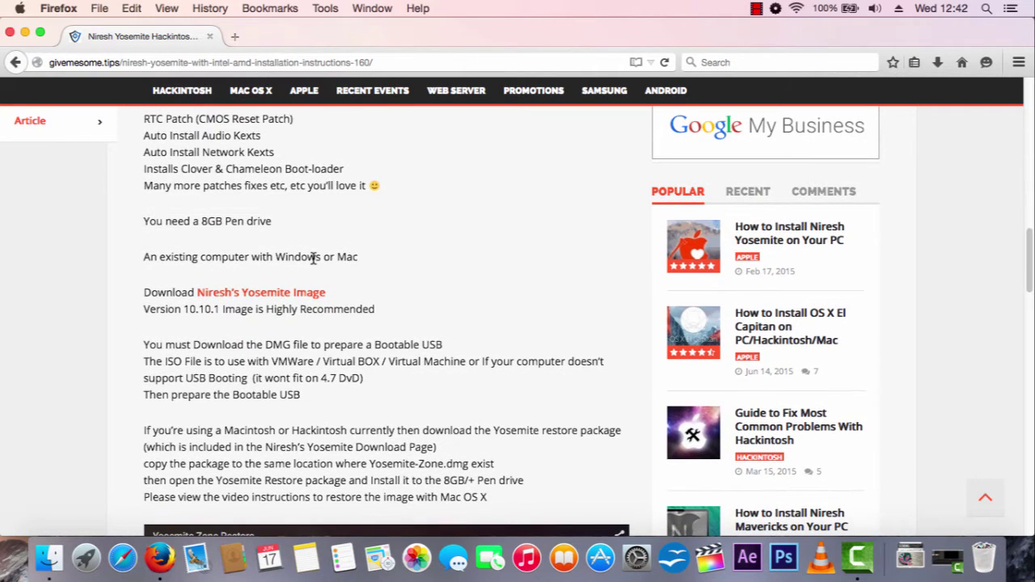
left_click(241, 292)
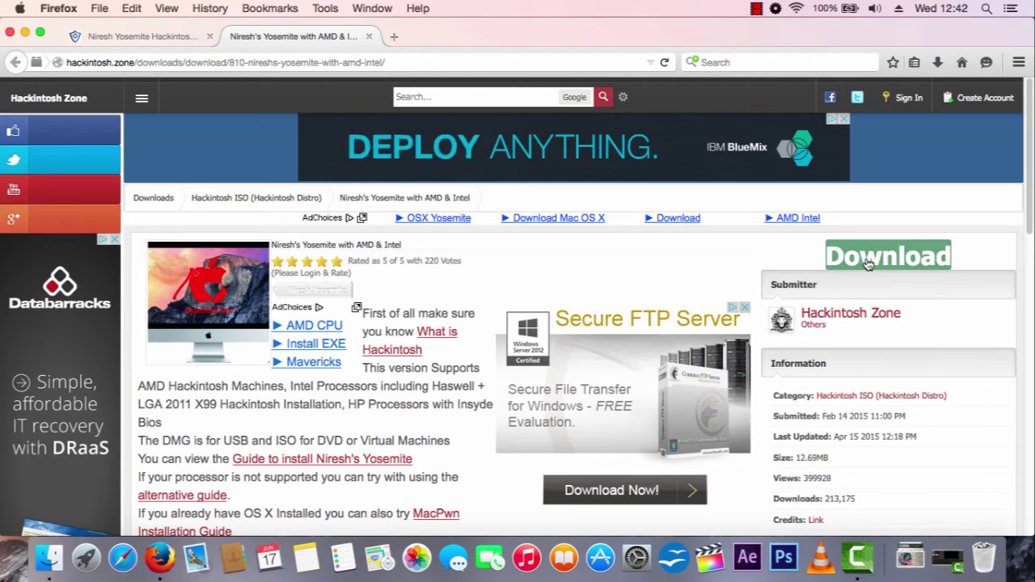
left_click(868, 258)
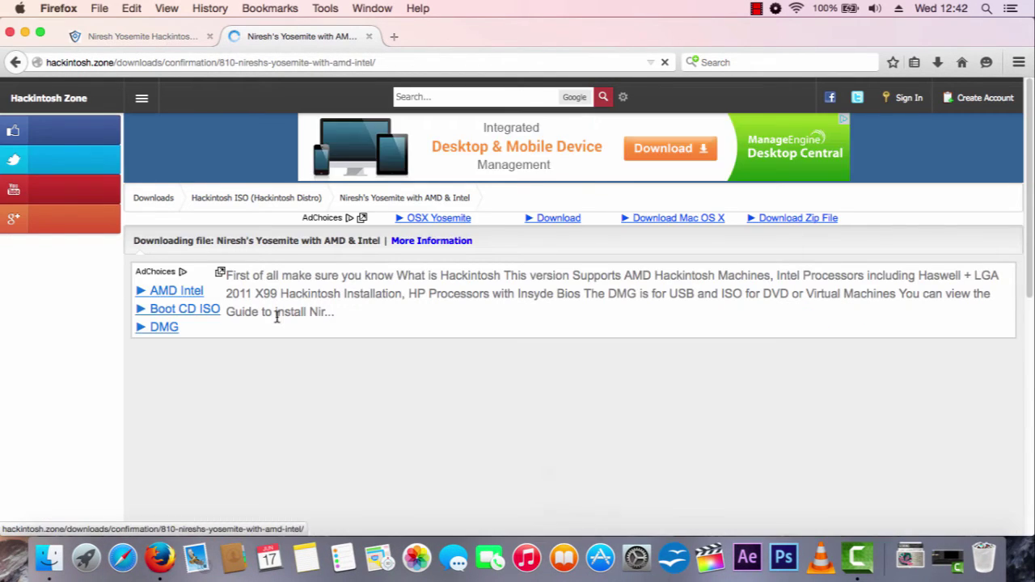
scroll(276, 317, "down", 3)
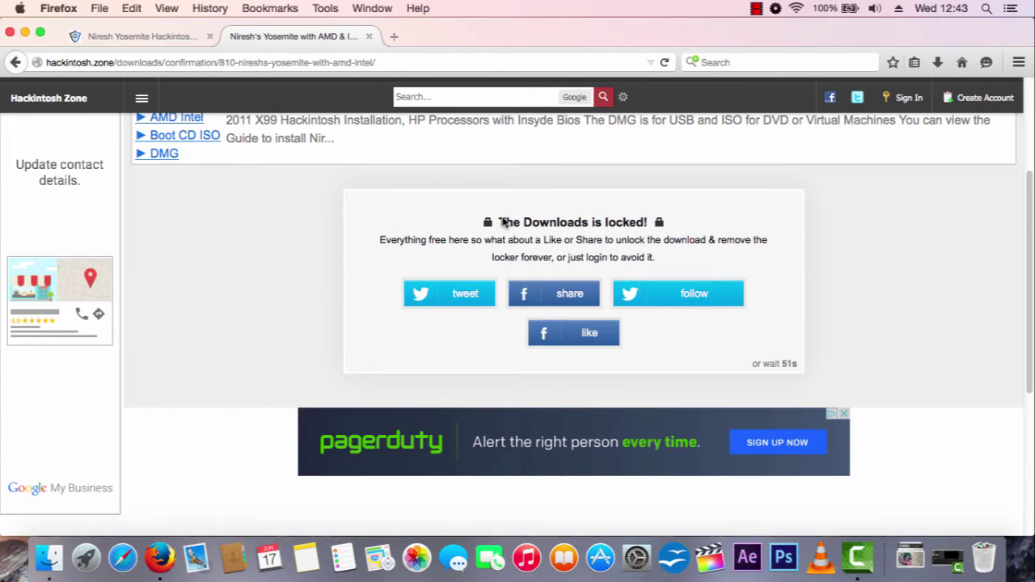
left_click_drag(495, 223, 603, 245)
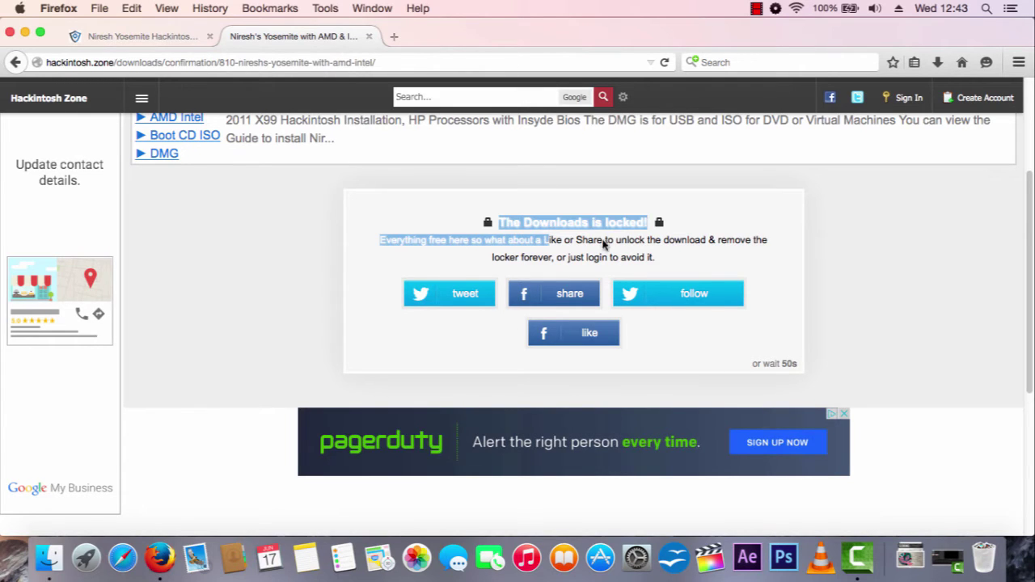
left_click(765, 352)
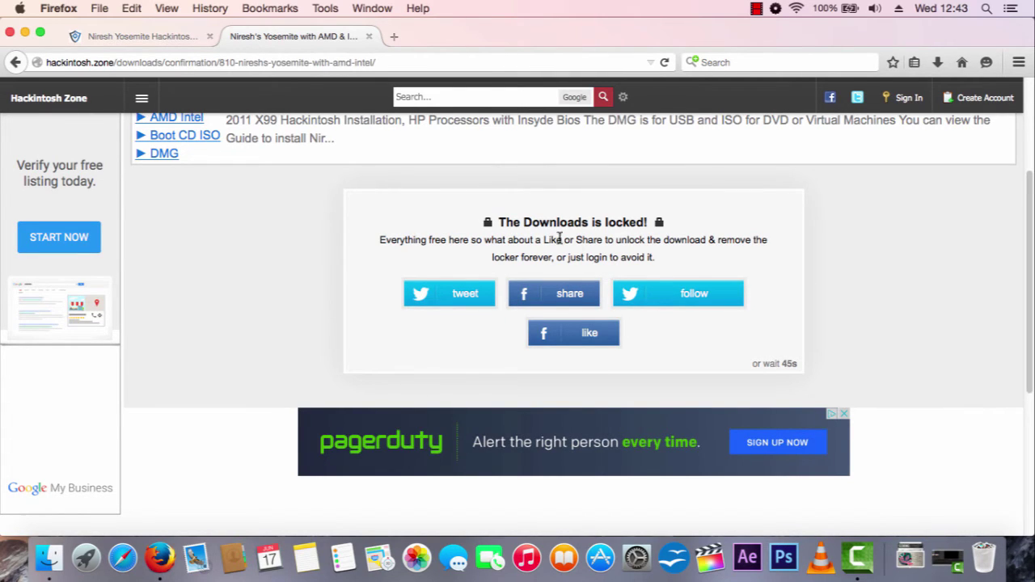
triple_click(786, 364)
left_click(811, 364)
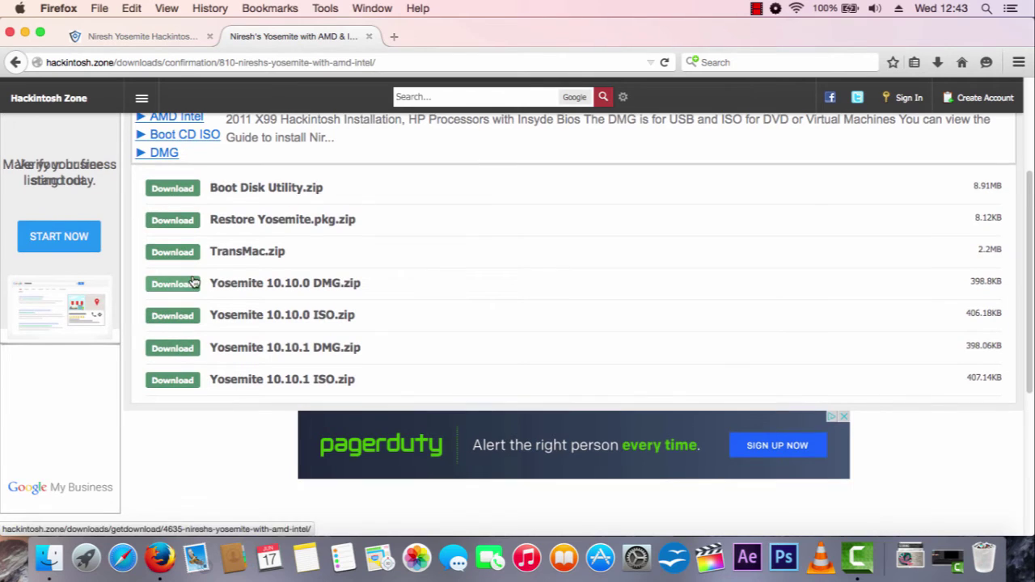
- Look over the file list: Boot Disk Utility, Restore Yosemite.pkg, TransMac, and the Yosemite DMG/ISO zips
left_click_drag(215, 187, 326, 189)
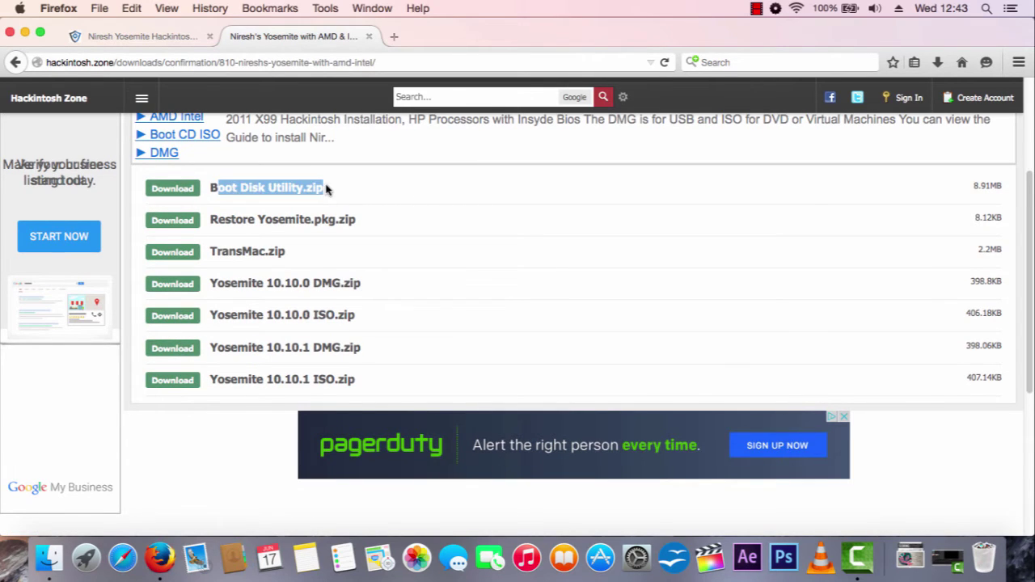
left_click(323, 194)
left_click_drag(231, 233, 302, 203)
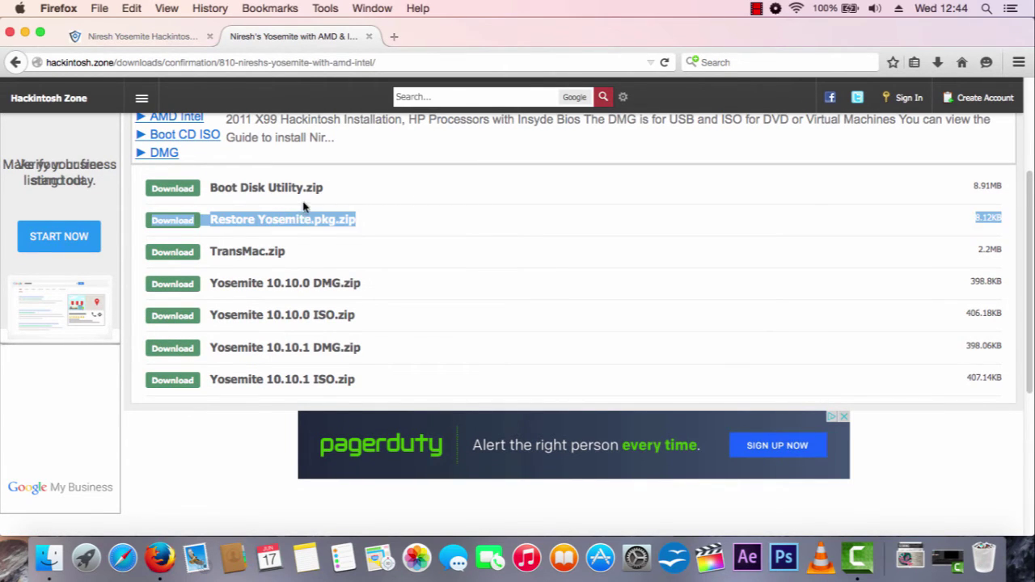
left_click(272, 251)
left_click_drag(270, 255, 288, 252)
left_click(287, 253)
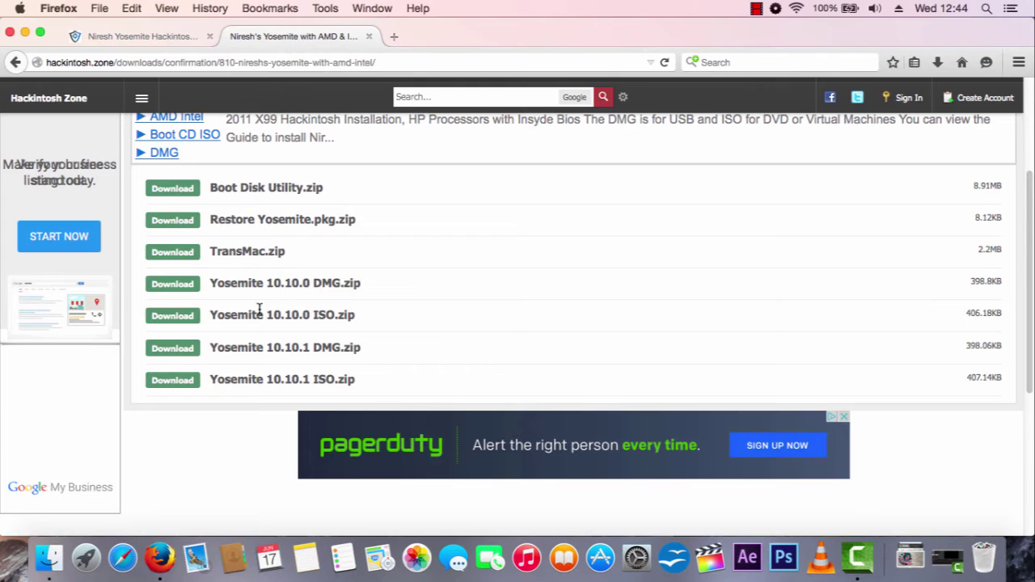
left_click_drag(227, 283, 301, 317)
left_click(295, 287)
left_click(287, 356)
left_click_drag(222, 374, 328, 371)
left_click(271, 373)
left_click_drag(216, 349, 338, 349)
left_click(370, 346)
- Compare the Yosemite 10.10.1 DMG.zip and 10.10.1 ISO.zip entries to pick the DMG
left_click_drag(321, 383, 351, 381)
left_click(353, 380)
left_click(314, 393)
left_click(358, 381)
left_click_drag(314, 347, 381, 356)
left_click(379, 364)
left_click_drag(313, 347, 381, 379)
left_click(381, 376)
left_click_drag(305, 372, 327, 380)
left_click(326, 380)
left_click_drag(270, 379, 307, 384)
left_click(343, 377)
left_click_drag(313, 371, 359, 399)
left_click(359, 400)
left_click_drag(312, 347, 356, 348)
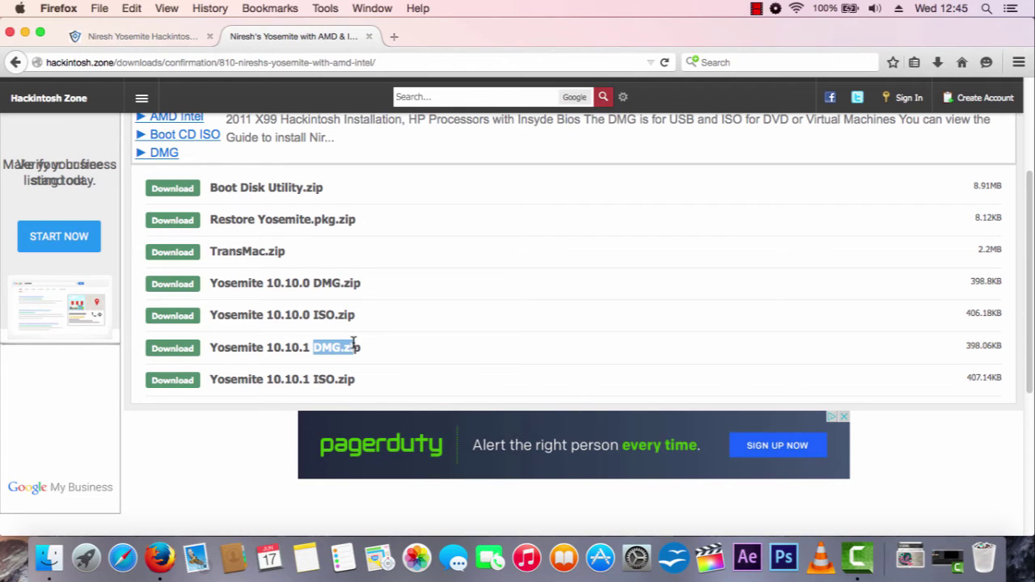
left_click(381, 347)
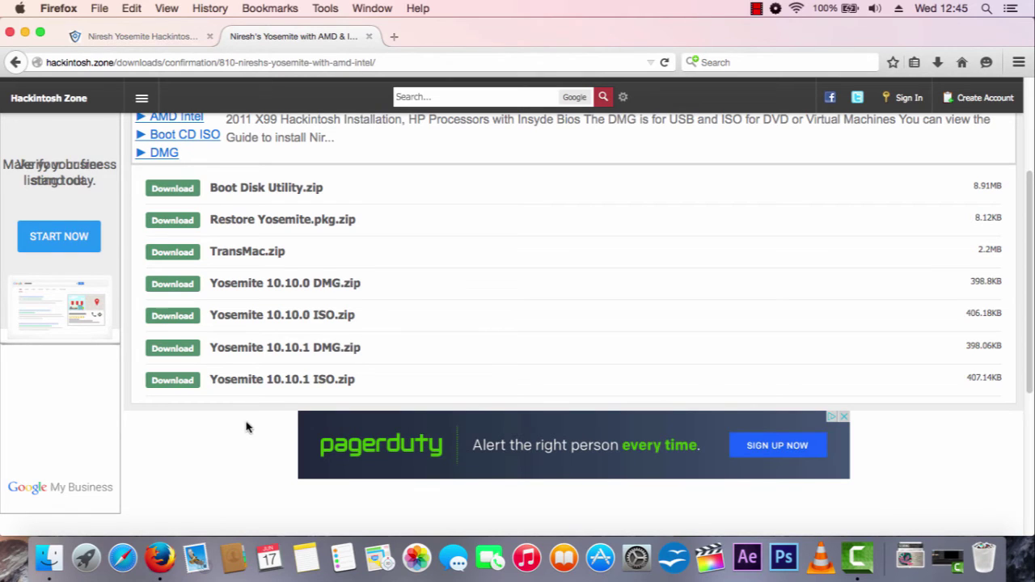
left_click_drag(316, 347, 341, 348)
left_click(343, 348)
- Download Yosemite 10.10.1 DMG.zip, accepting the file prompt once the countdown ends
left_click(191, 349)
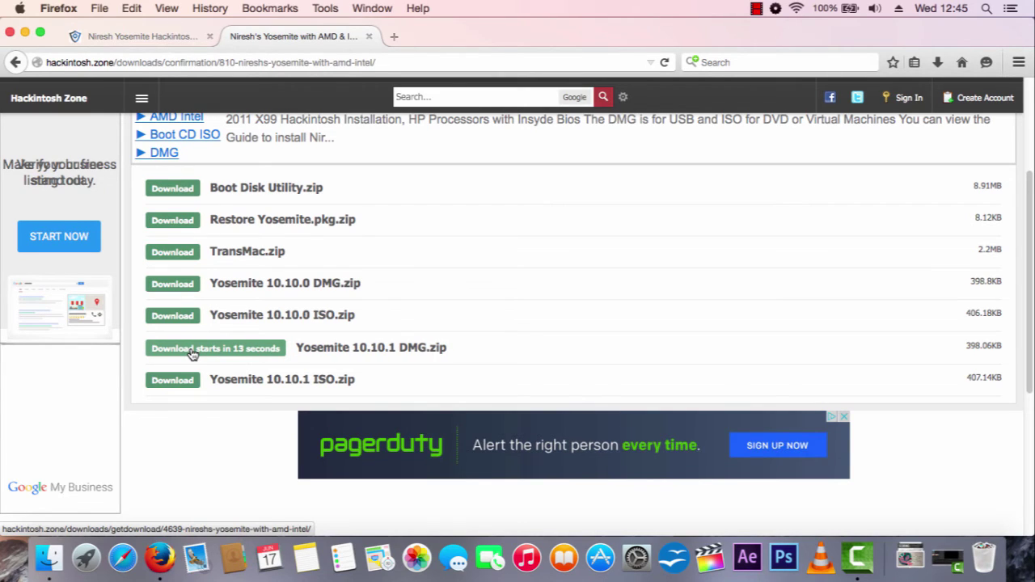
triple_click(962, 350)
left_click(967, 346)
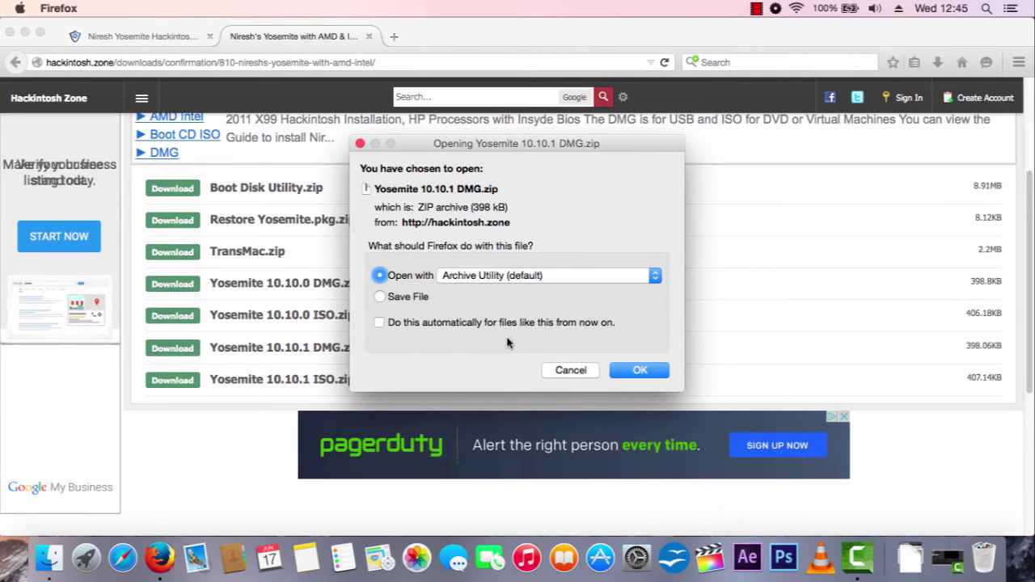
left_click(570, 371)
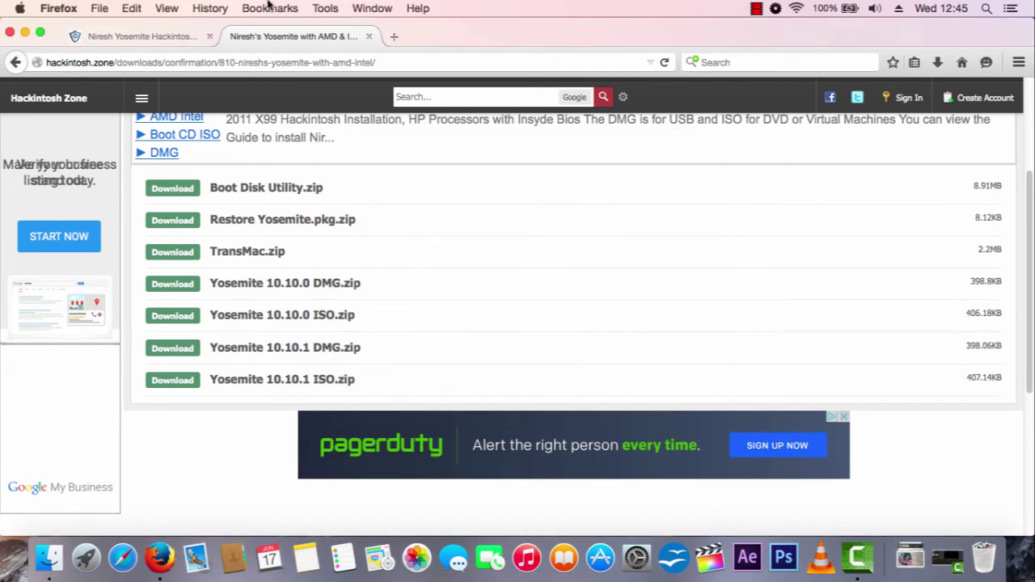
- Close the hackintosh.zone tab, open a blank tab, and launch Disk Utility via Spotlight 'disk'
left_click(368, 36)
left_click(232, 38)
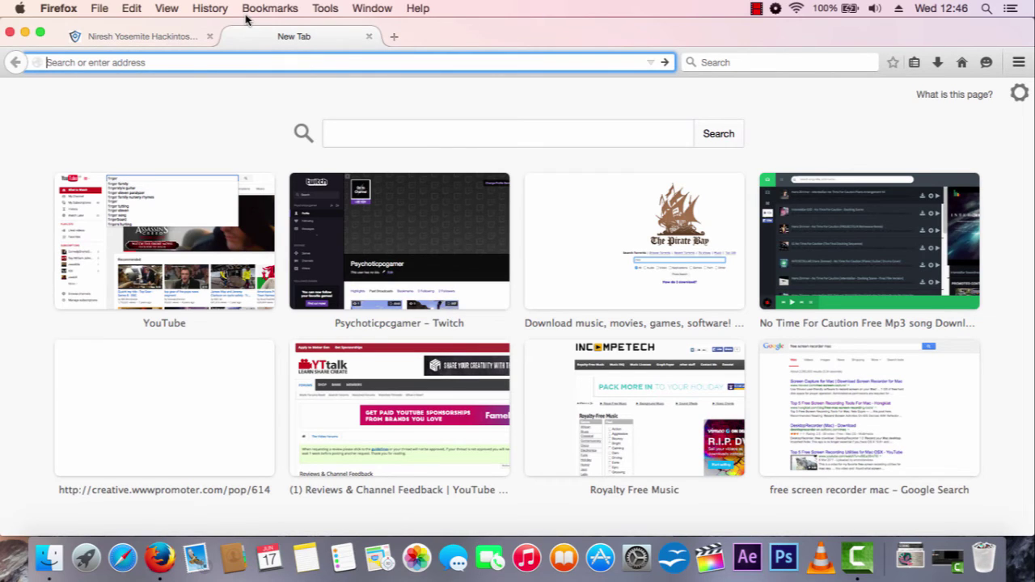
key("super+space")
type("disk")
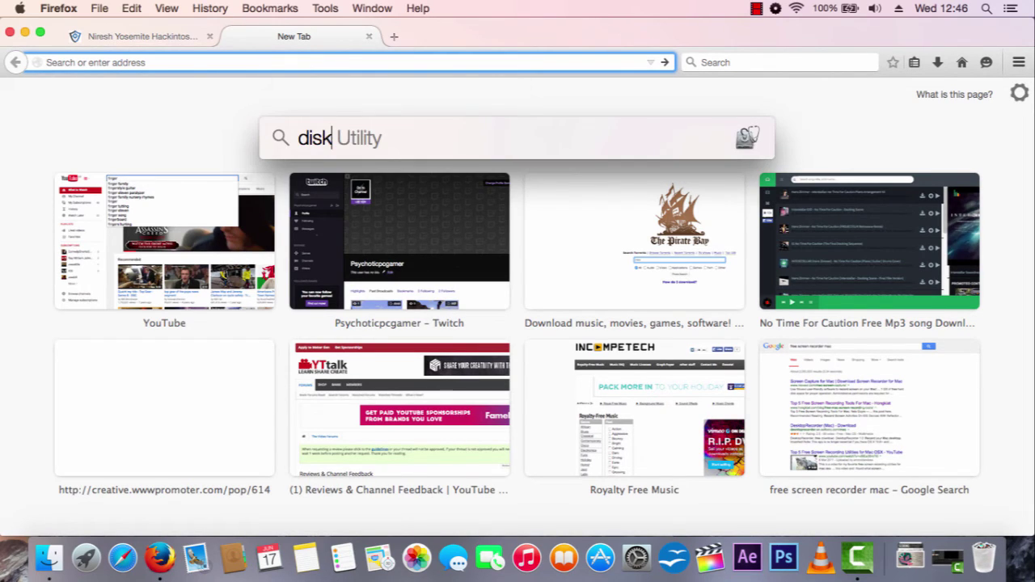
key("Return")
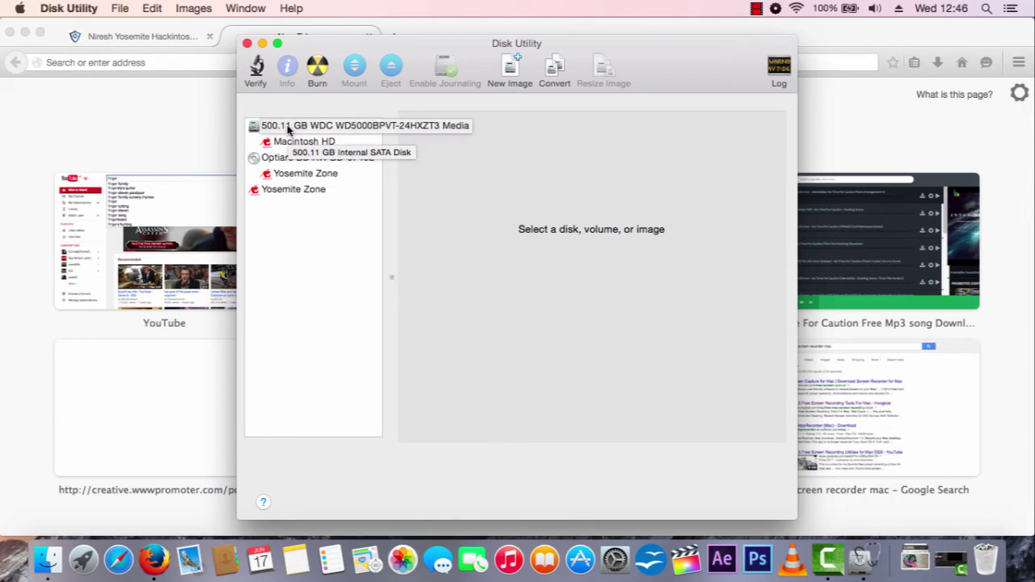
- Inspect the 500.11 GB disk and Optiarc BD RW drive, then preview Images > Burn… and cancel
left_click(288, 127)
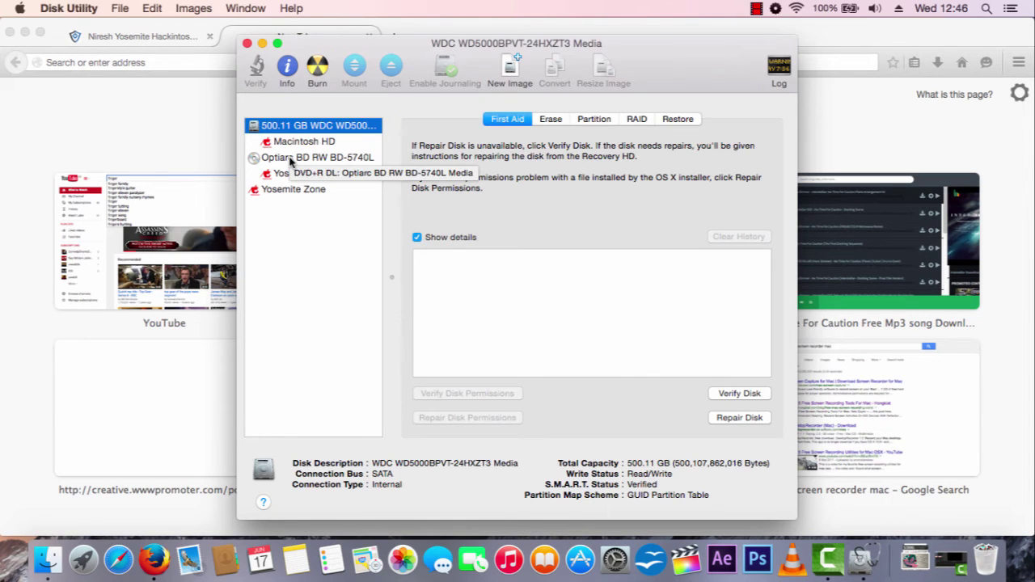
left_click(289, 158)
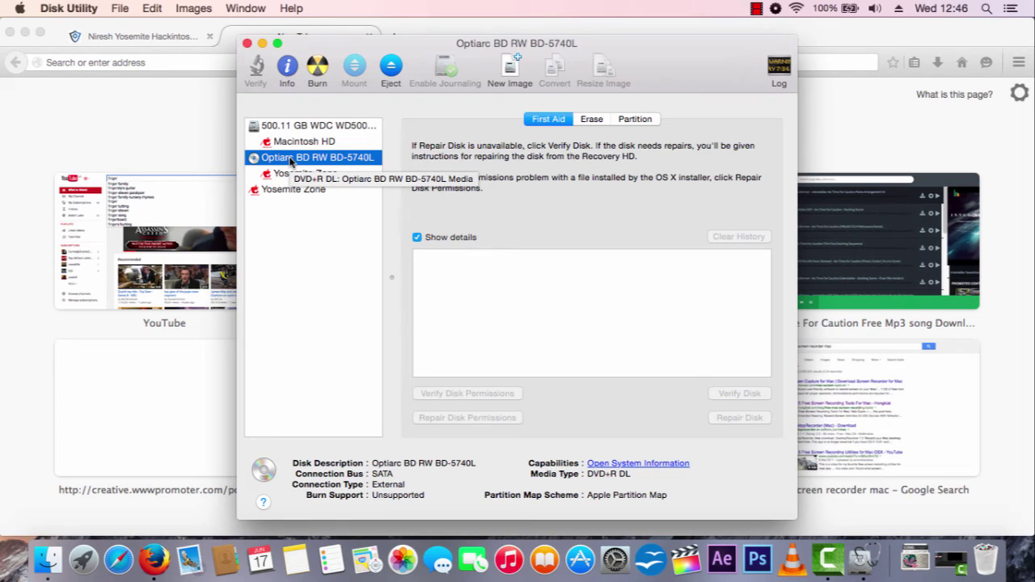
right_click(290, 161)
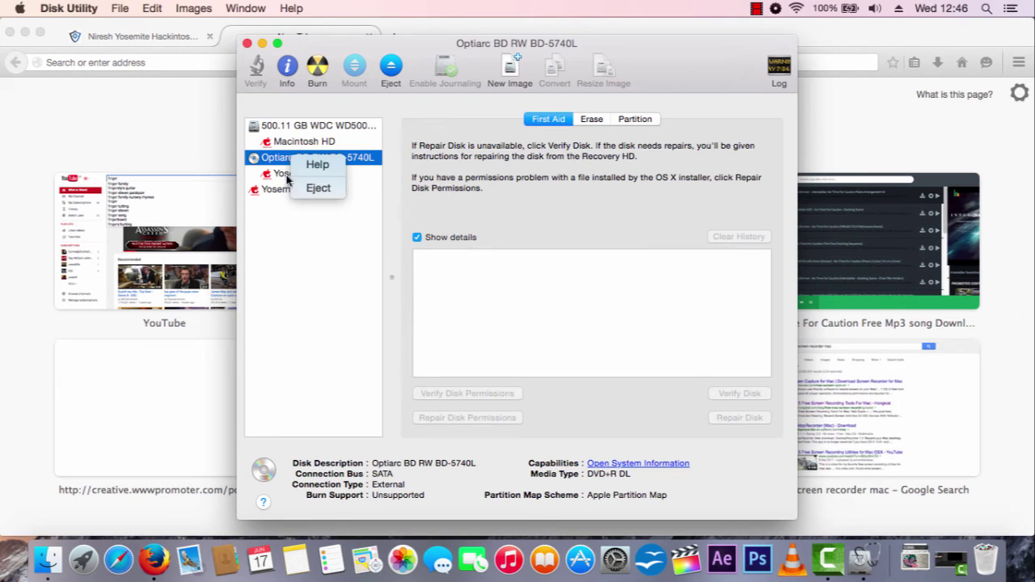
left_click(218, 7)
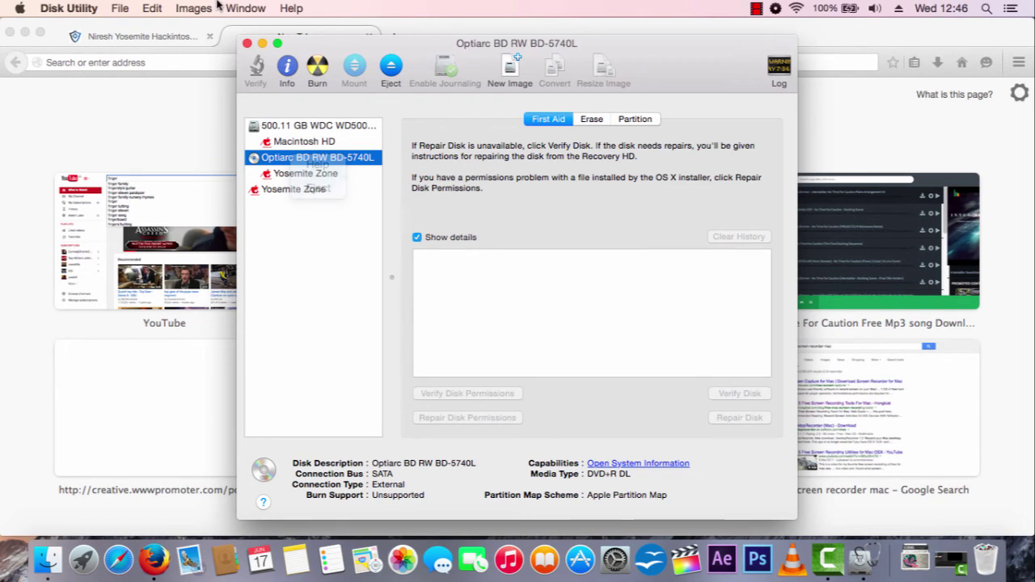
left_click(215, 10)
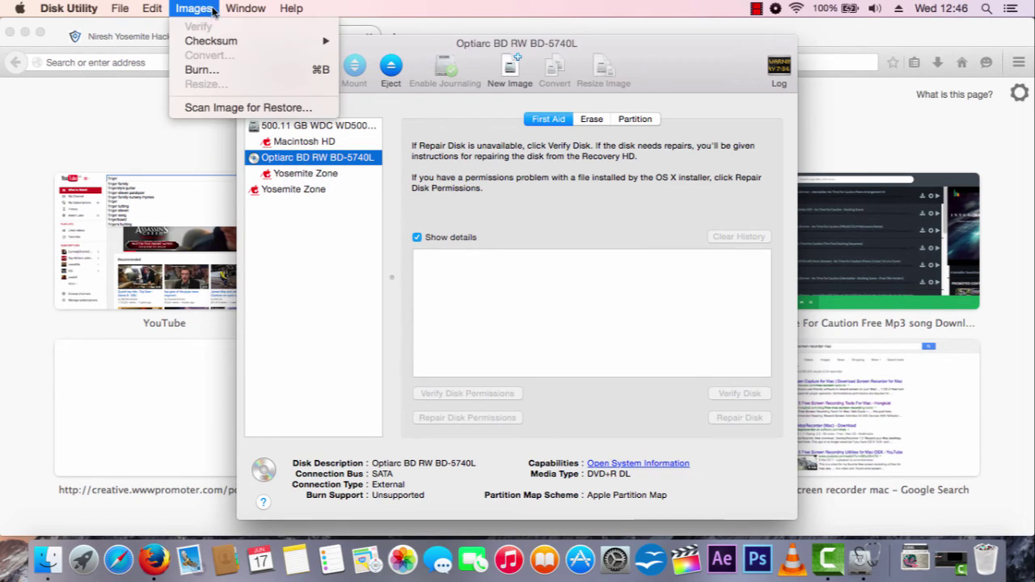
left_click(202, 71)
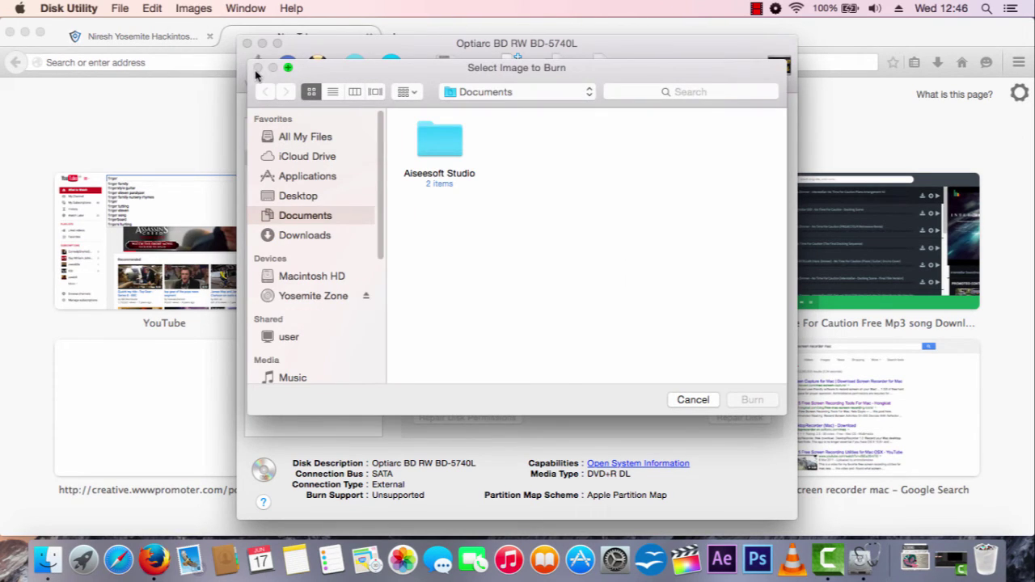
left_click(681, 400)
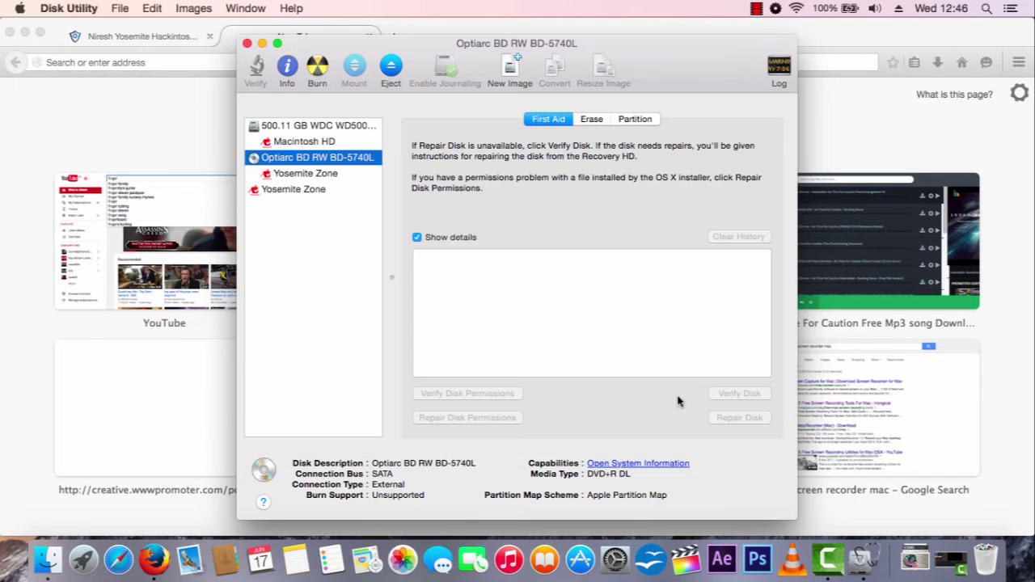
- With the 500.11 GB disk selected, preview Images > Scan Image for Restore… and cancel
left_click(285, 129)
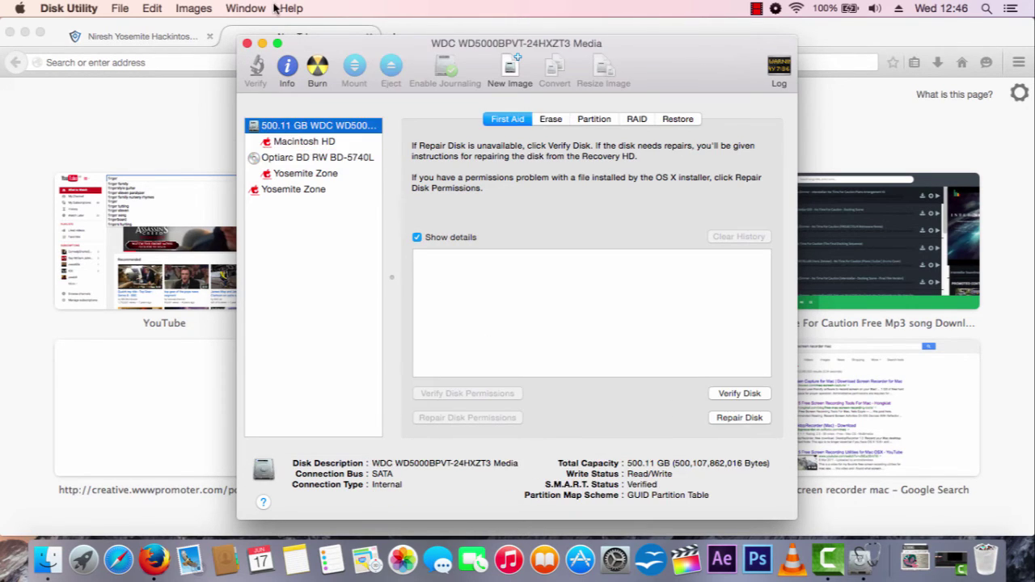
left_click(231, 7)
mouse_move(203, 7)
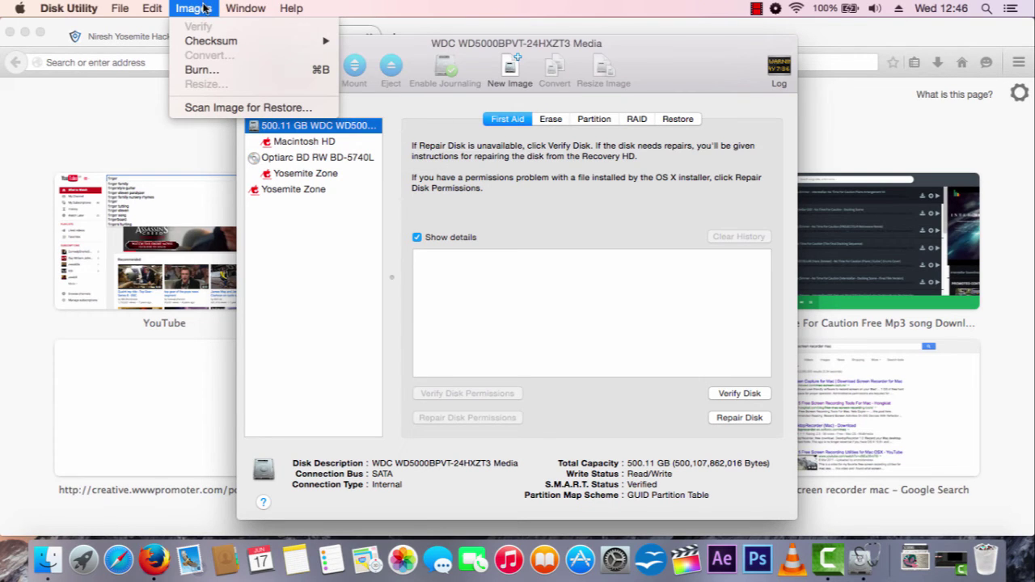
left_click(213, 107)
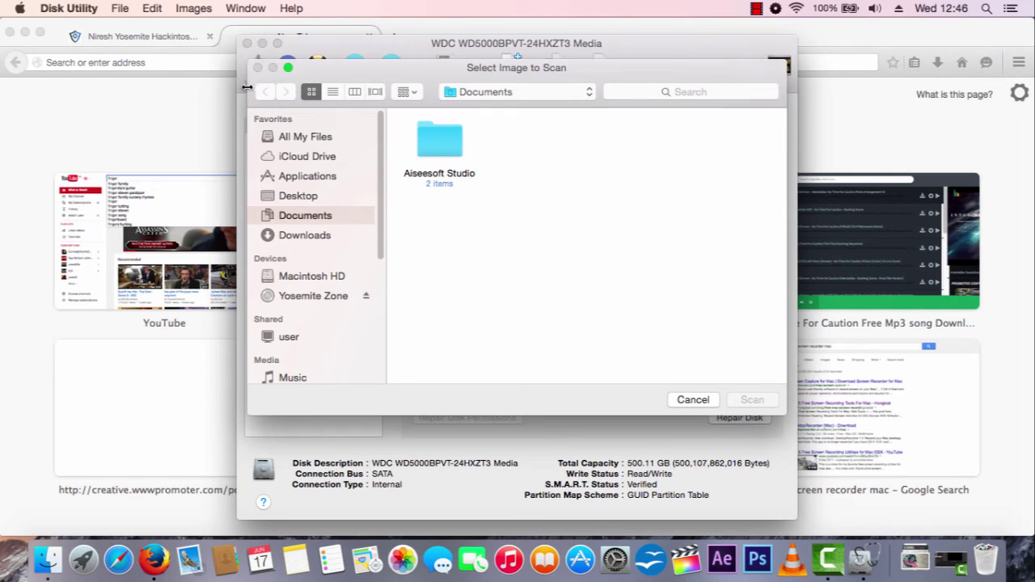
left_click(694, 400)
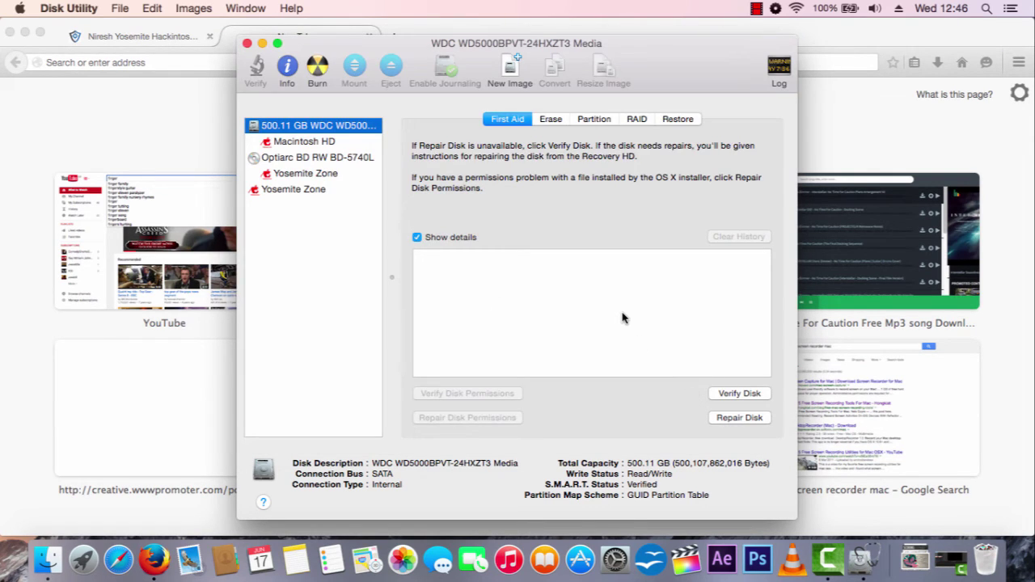